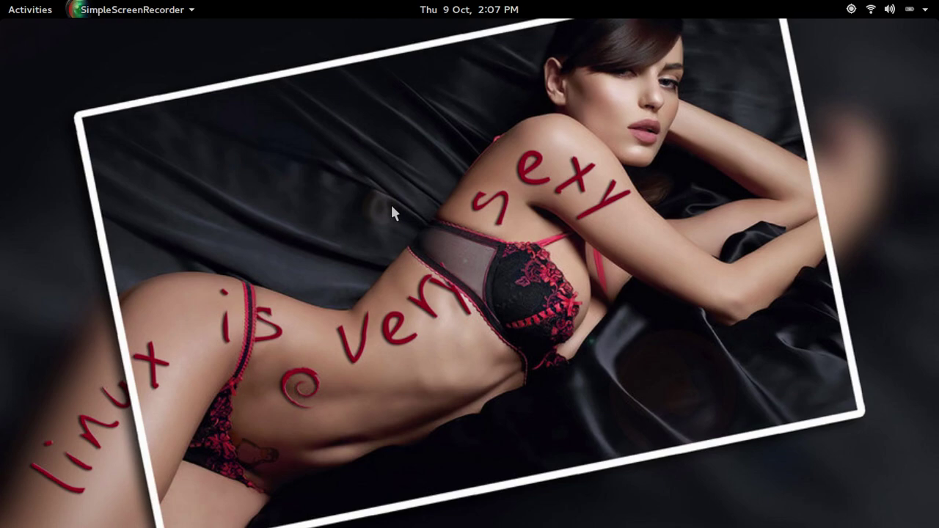
Bring Chrome forward, load wordpress/wp-admin and highlight the wp-admin part of the address.
key("super")
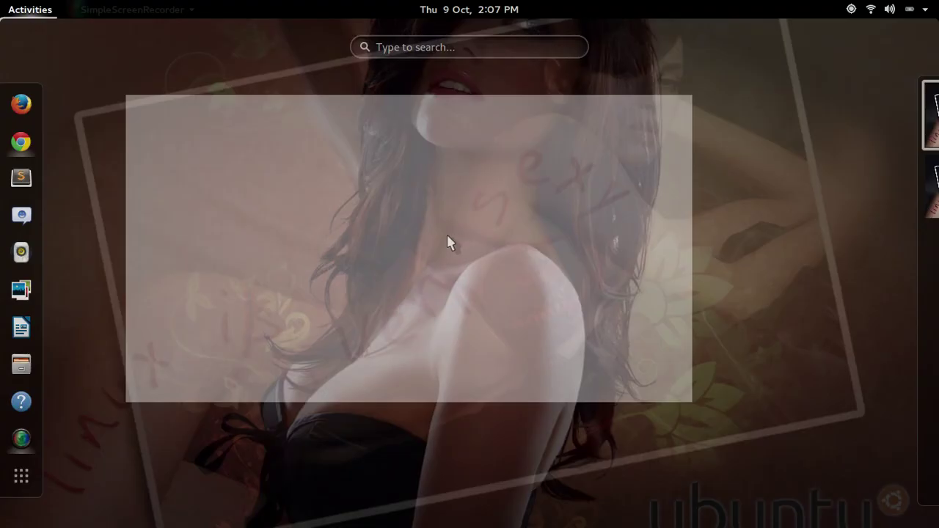
left_click(399, 245)
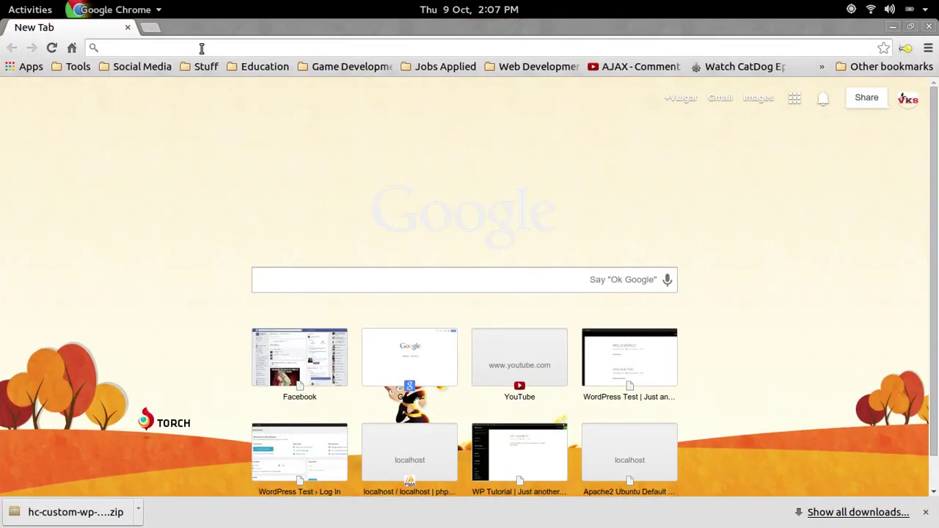
type("wordpress/wp-admin/")
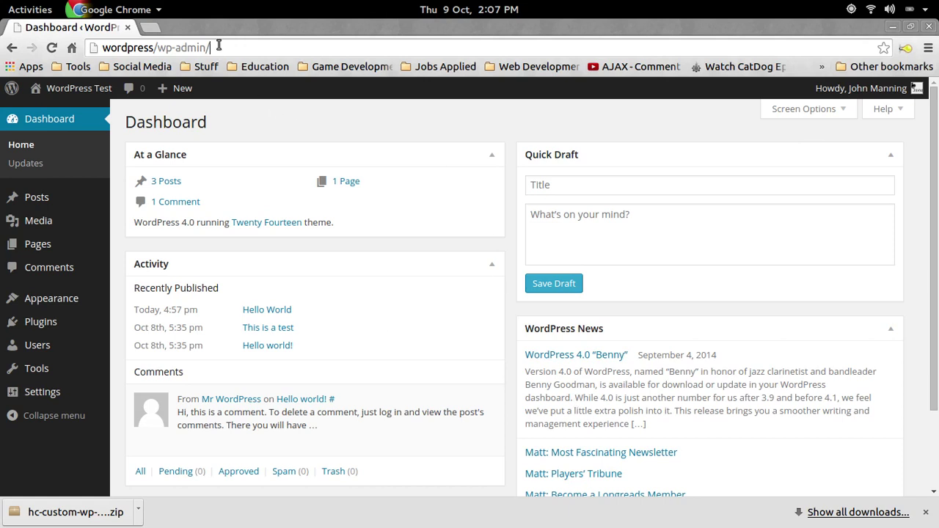
mouse_move(213, 48)
left_mouse_down()
mouse_move(159, 47)
mouse_move(237, 51)
left_mouse_up()
left_click(248, 47)
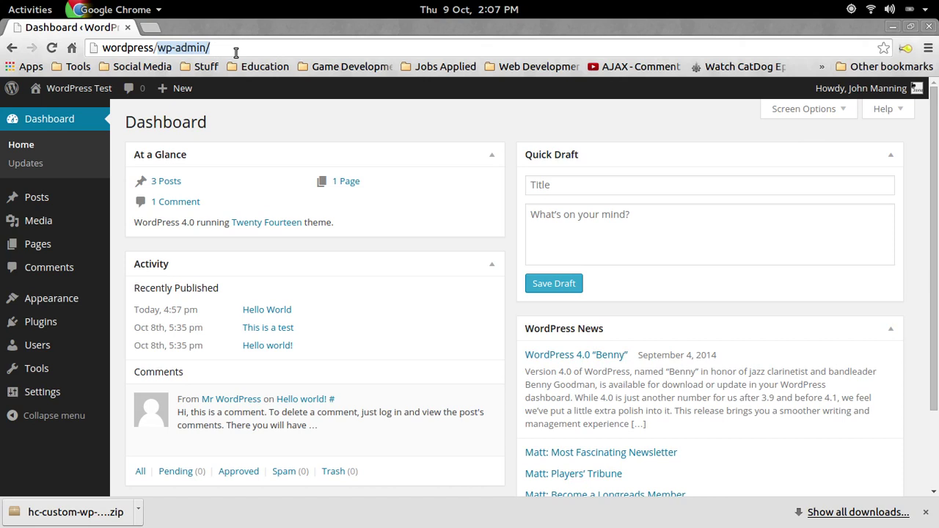
left_click(245, 51)
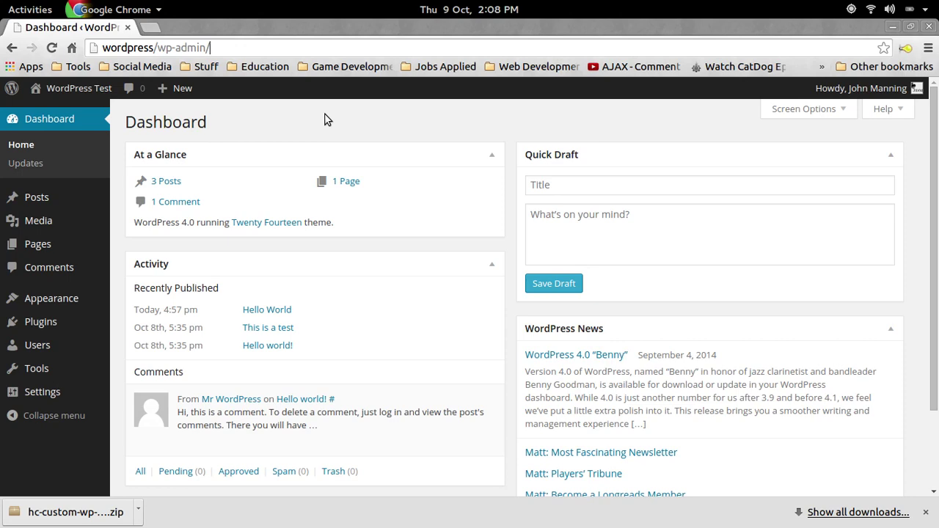
Open a centred terminal window and start a root shell with sudo -s.
key("ctrl+alt+t")
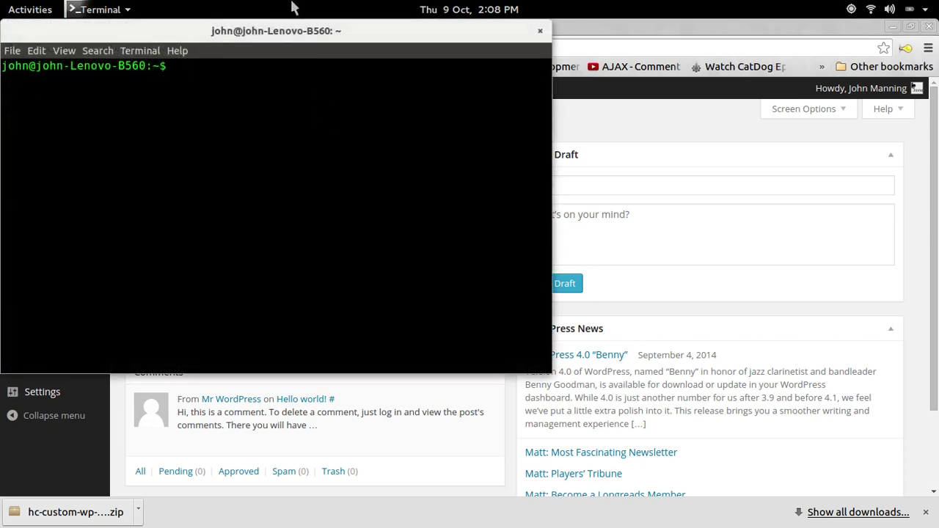
left_click_drag(262, 27, 495, 130)
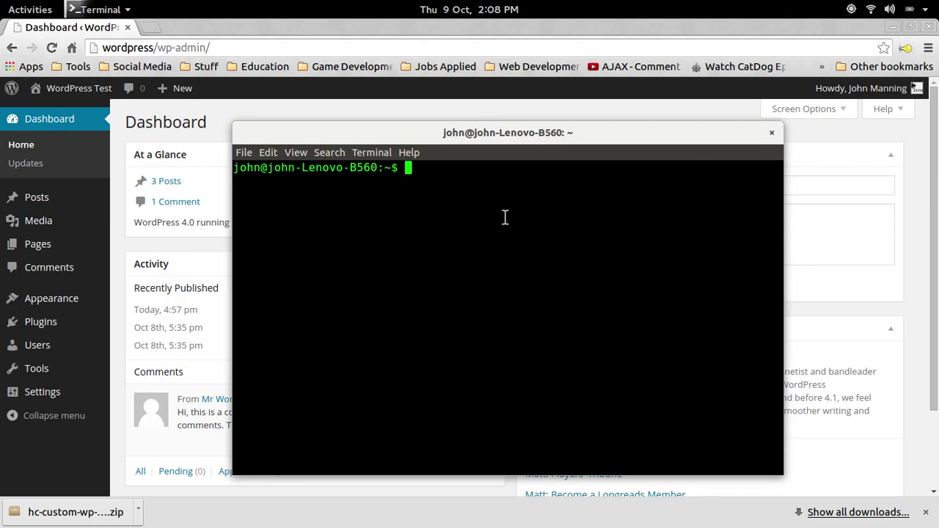
type("c")
type("d /w")
key("BackSpace")
key("BackSpace")
key("BackSpace")
key("BackSpace")
type("sudo -s")
key("Return")
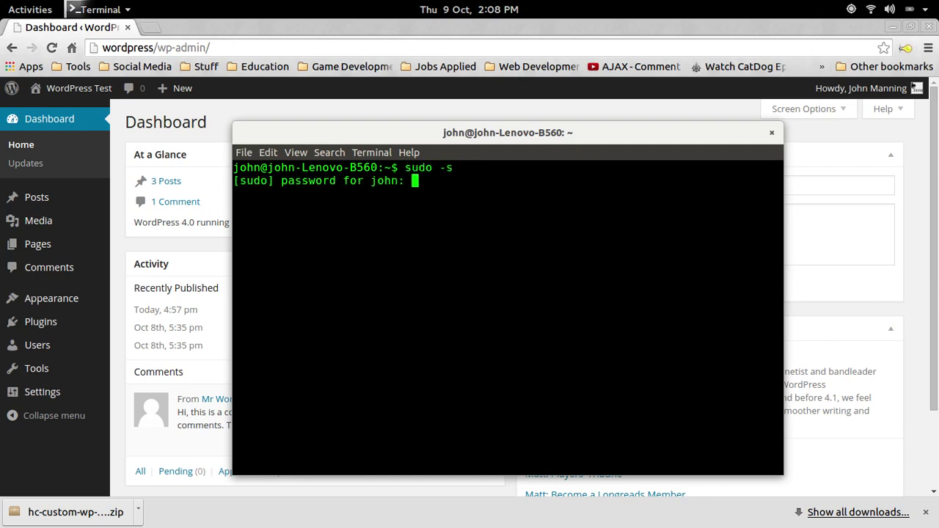
key("Return")
In /var/www/wordpress, give www-data:www-data recursive ownership of public_html, then clear the screen.
type("cd /va")
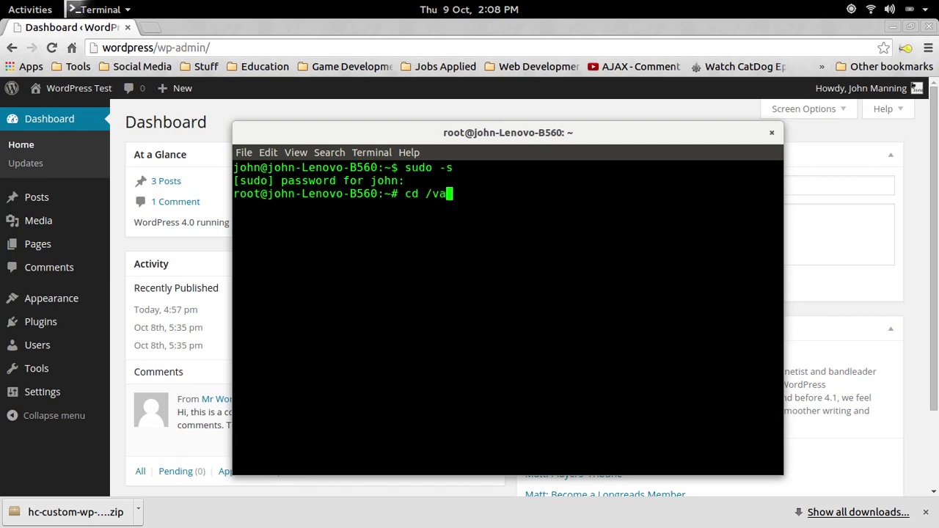
type("r/www/wor")
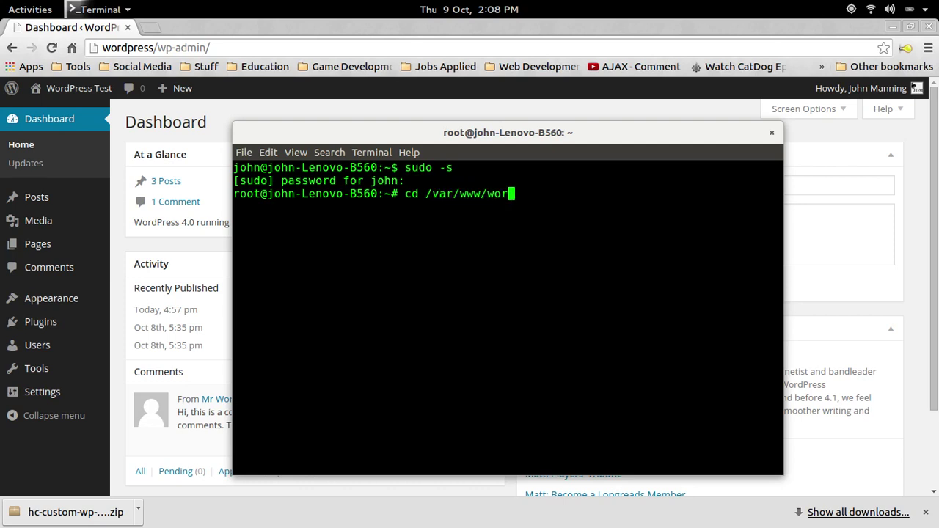
type("dpress")
key("Return")
type("ls")
key("Return")
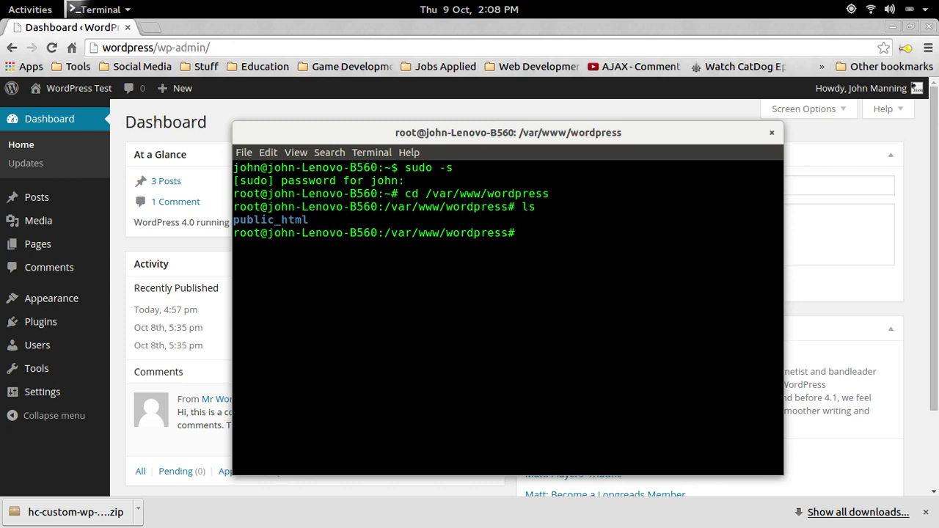
type("chown -R")
type(" www-")
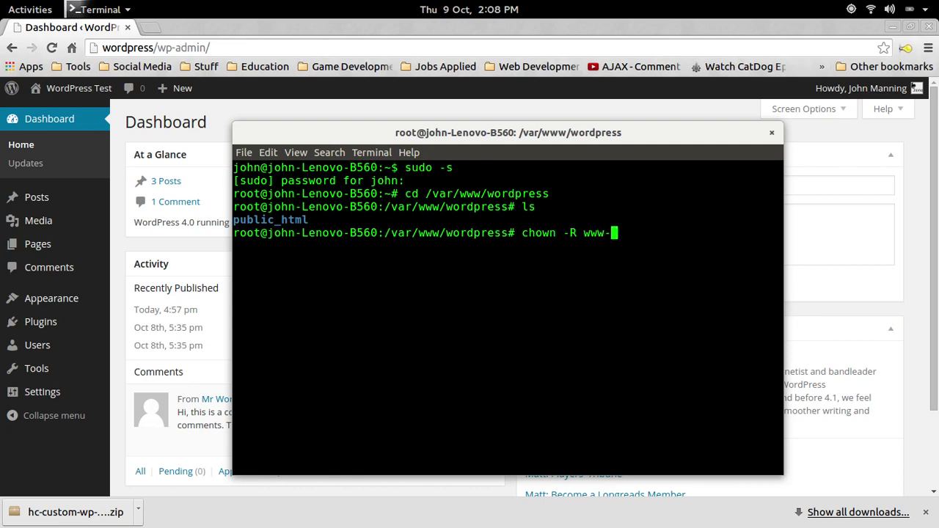
type("data:w")
type("ww-dat")
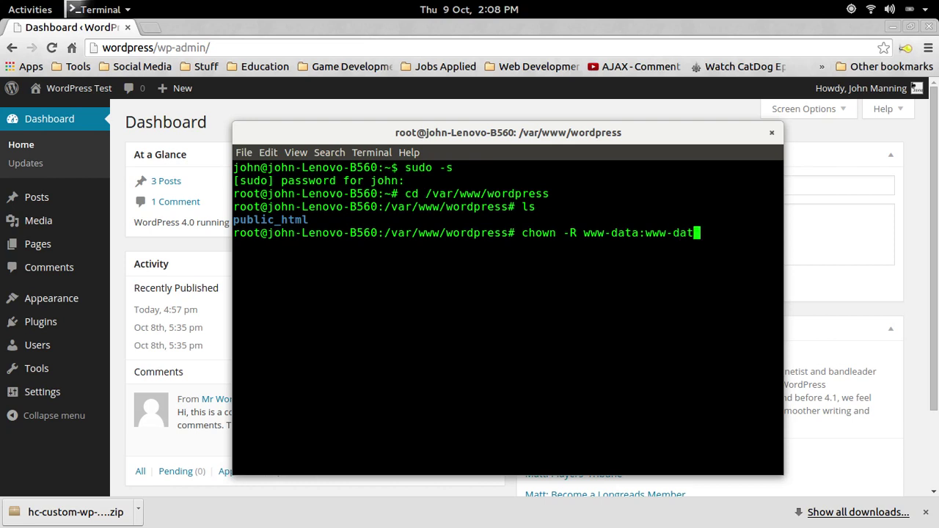
type("a public")
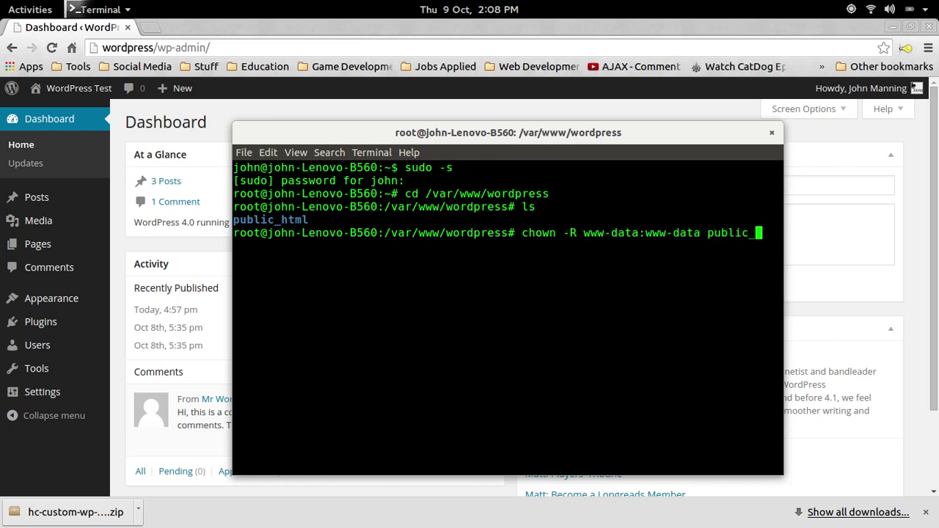
type("_html")
key("Return")
type("cl")
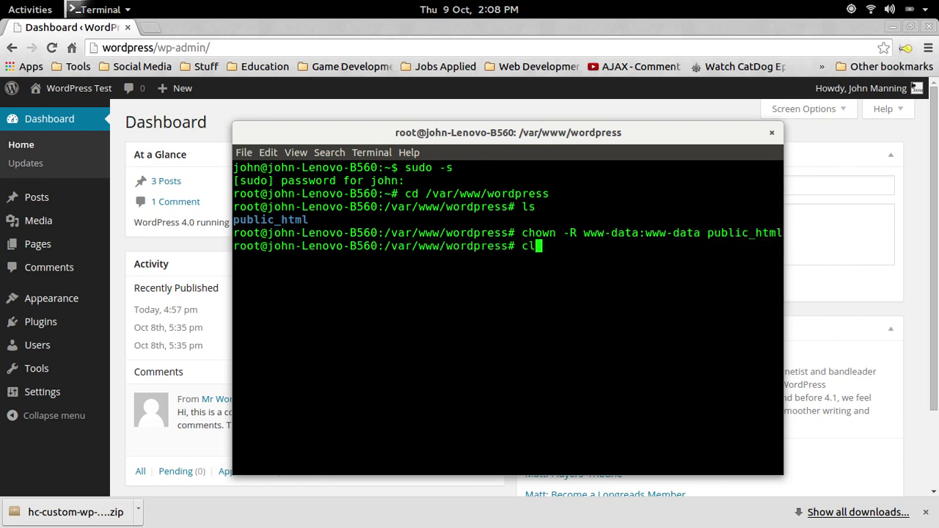
type("ear")
key("Return")
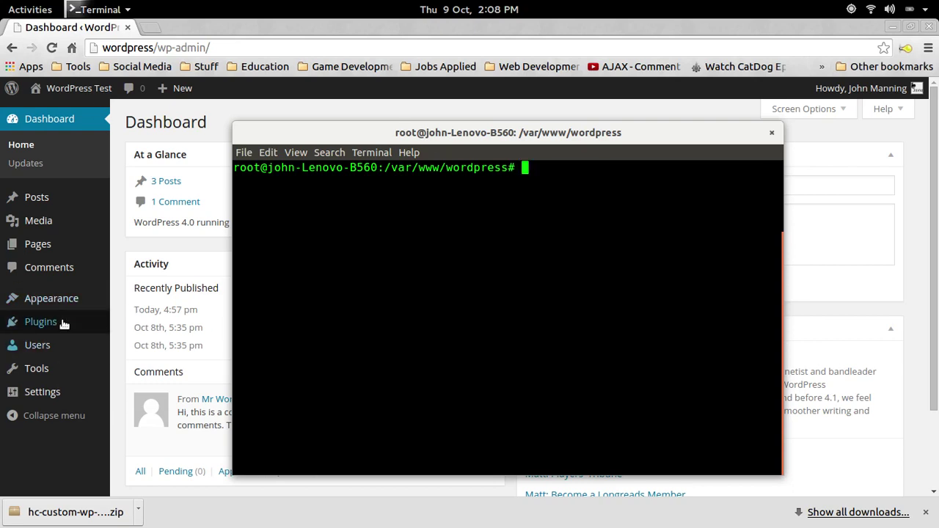
Search the plugin directory for 'hc custom' and install HC Custom WP-Admin URL 1.3.2.
mouse_move(40, 321)
left_click(185, 325)
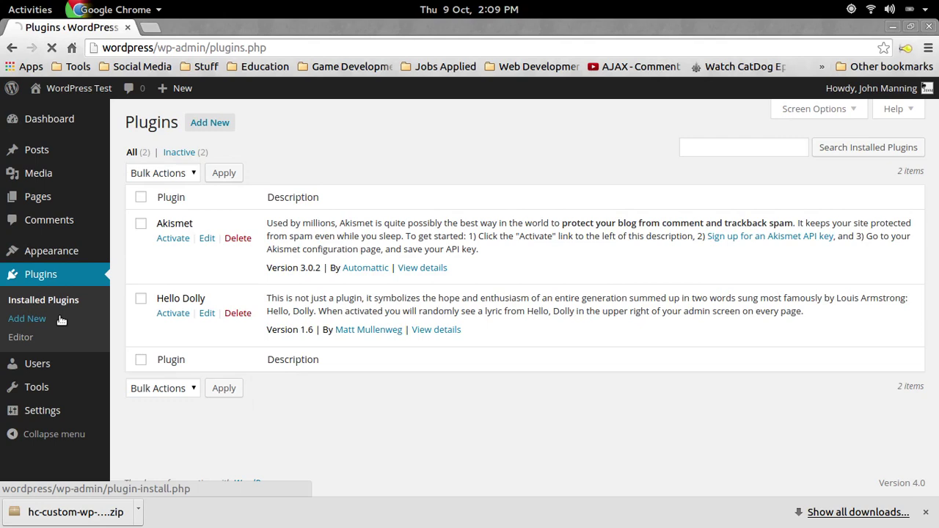
left_click(20, 318)
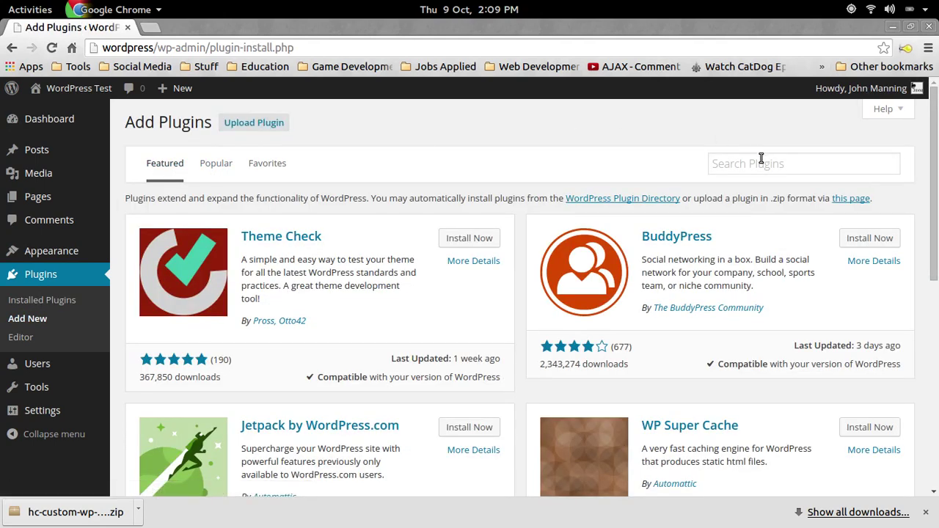
left_click(862, 173)
type("hc c")
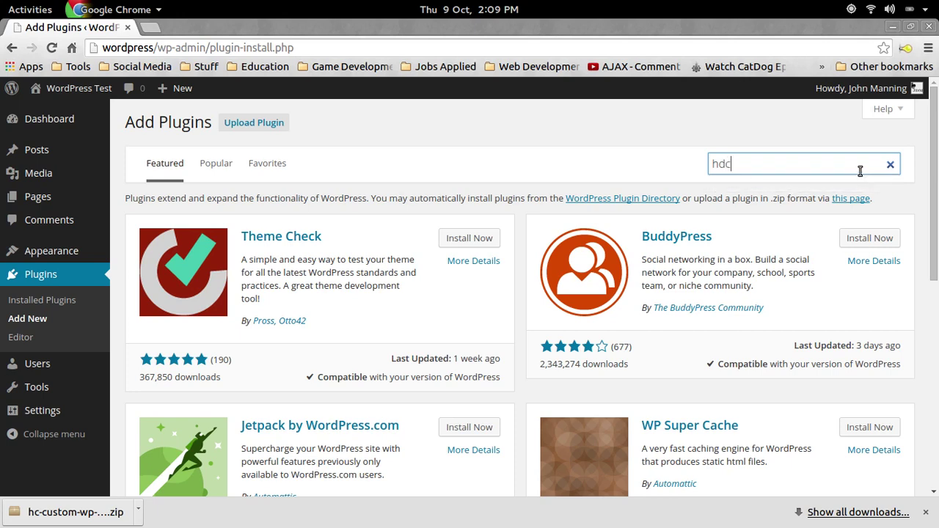
key("BackSpace")
key("BackSpace")
key("BackSpace")
type("c cus")
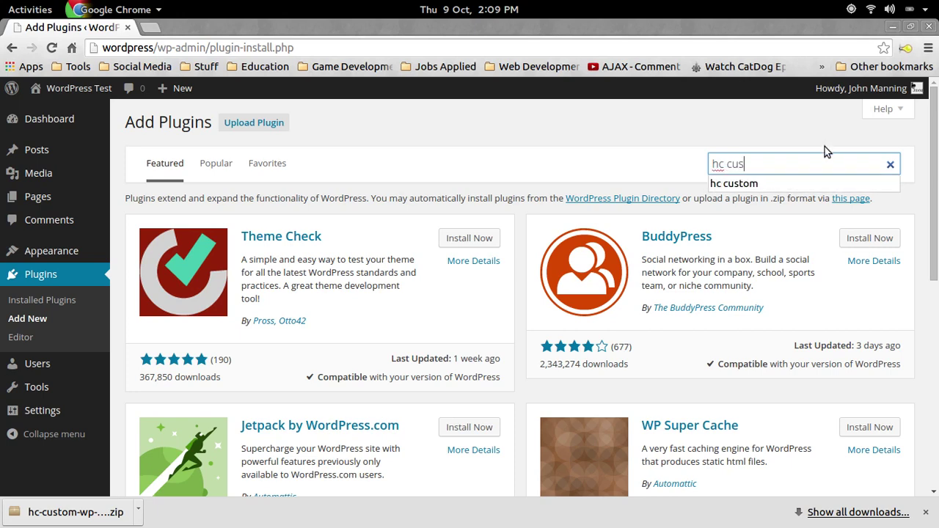
type("tom")
key("Return")
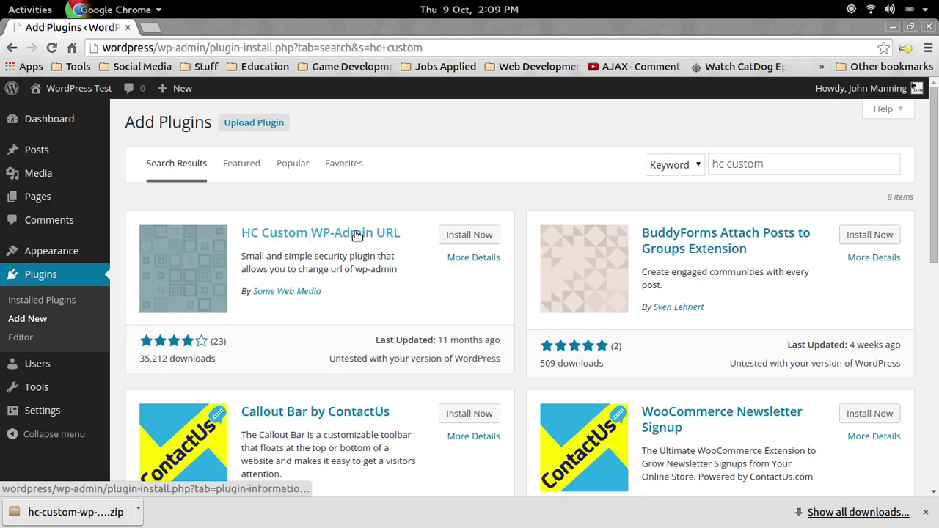
left_click(484, 237)
left_click(554, 136)
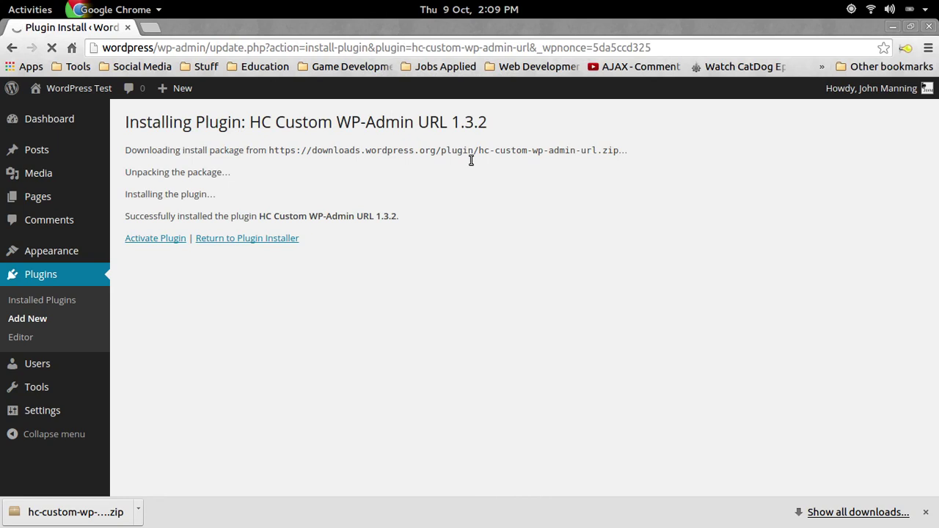
Activate the plugin and save 'the-board' as the WP-Admin slug in Permalink settings.
left_click(165, 241)
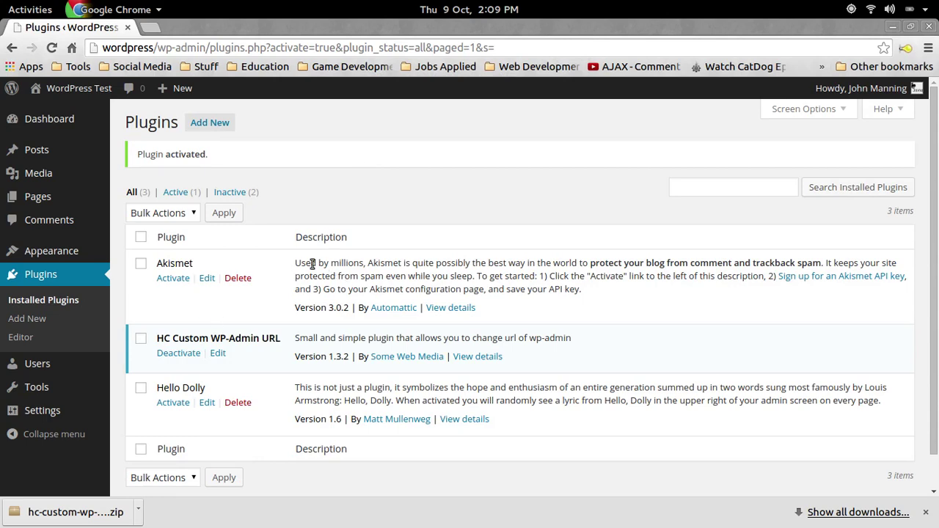
mouse_move(42, 410)
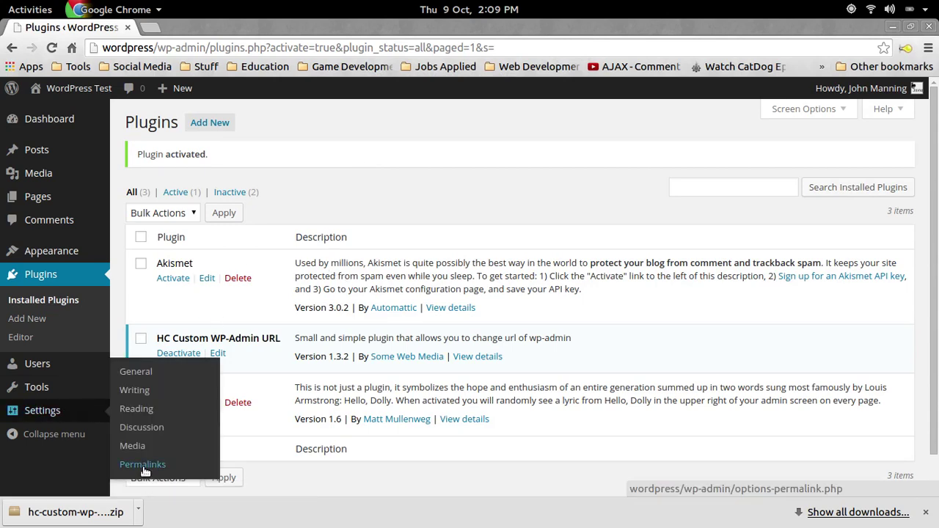
left_click(144, 464)
scroll(235, 273, "down", 4)
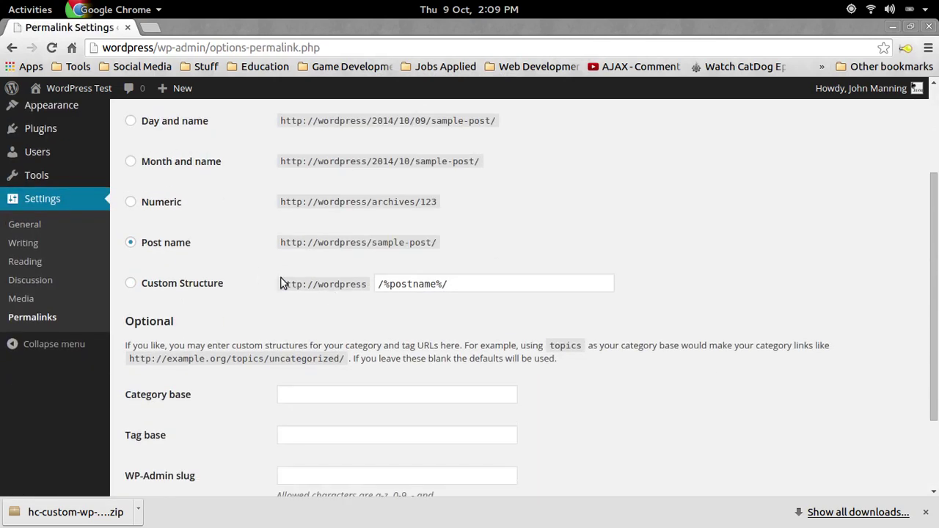
scroll(285, 293, "down", 2)
left_click(296, 403)
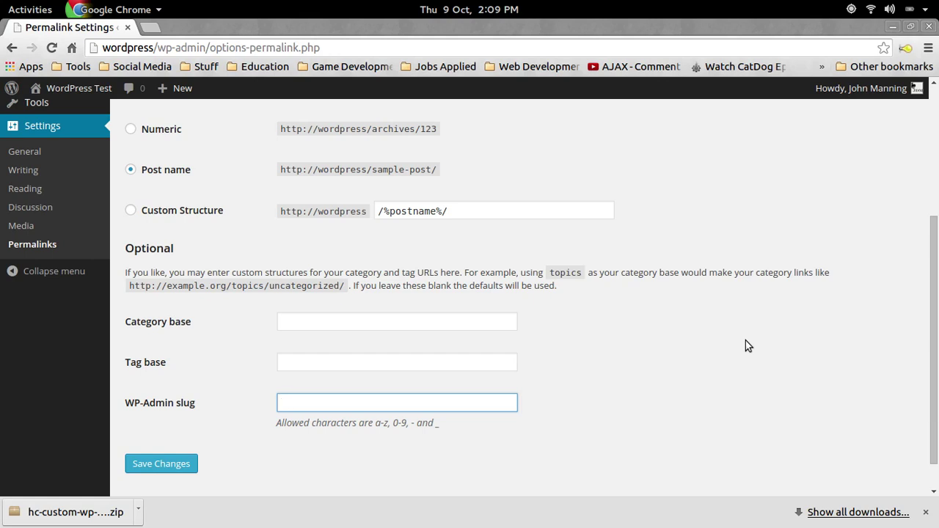
type("the-")
type("boa")
type("rd")
scroll(257, 389, "down", 1)
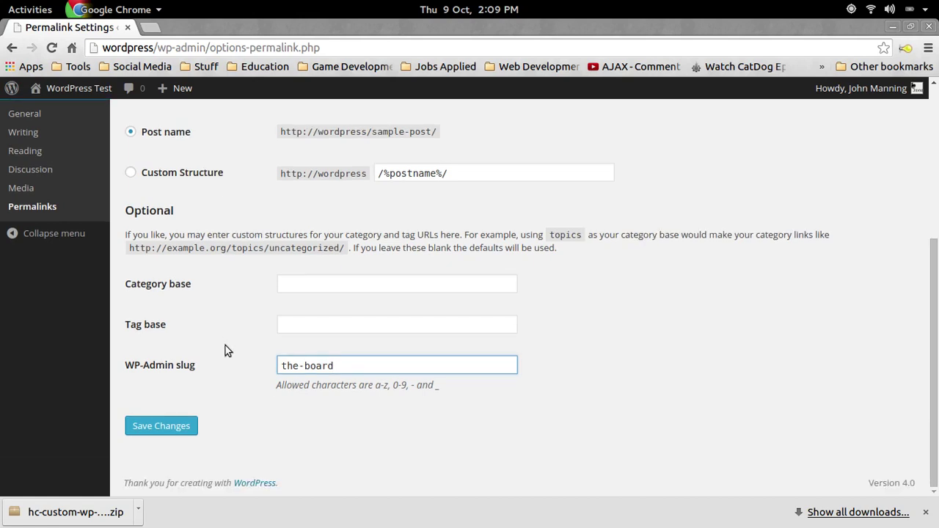
left_click(166, 426)
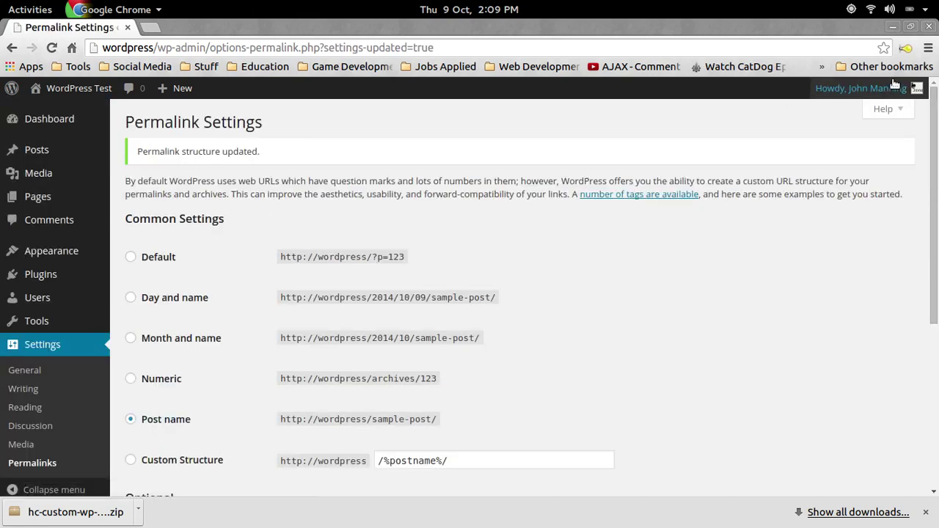
Log out and check that wordpress/wp-admin and wordpress/wp-login.php no longer reach the login page.
mouse_move(860, 88)
left_click(825, 170)
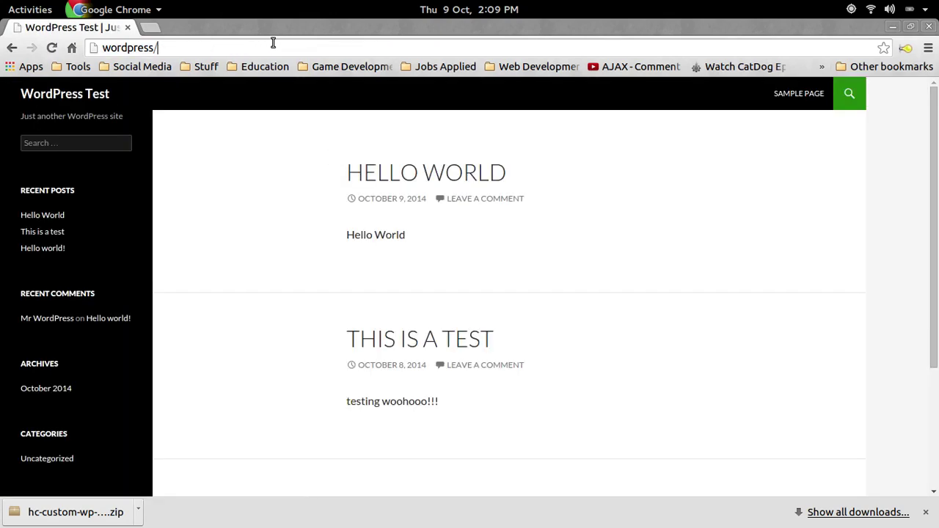
type("wp")
key("Return")
left_click(233, 47)
left_click(284, 47)
type("wp-")
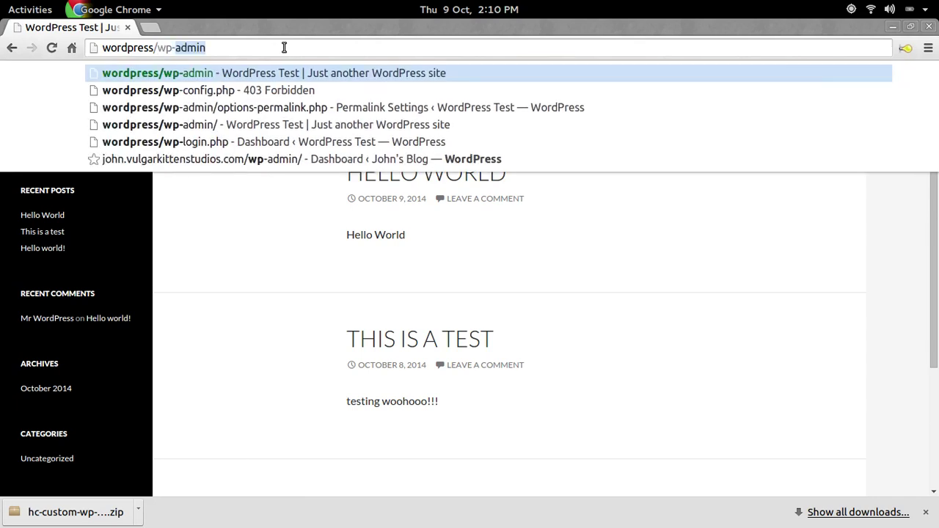
type("login.php")
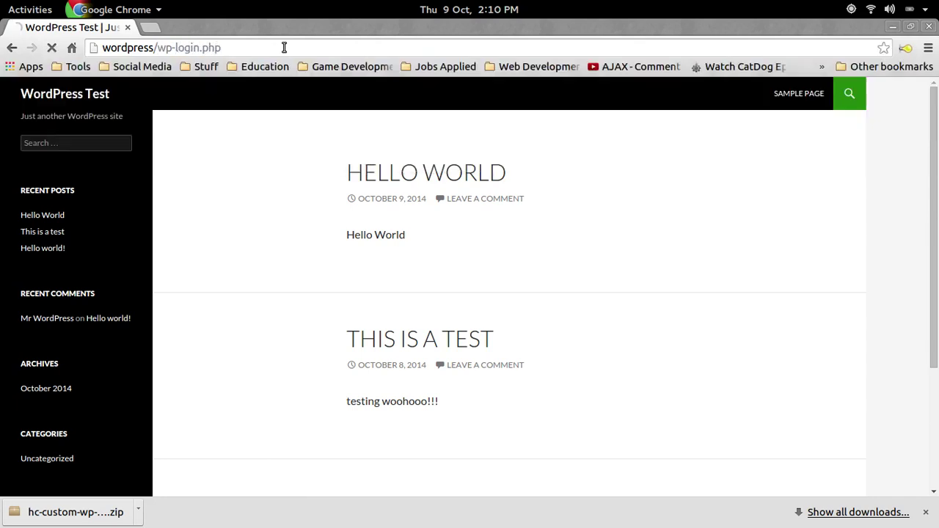
key("BackSpace")
key("BackSpace")
key("BackSpace")
Load the login page at wordpress/the-board and select the prefilled username.
left_click(291, 45)
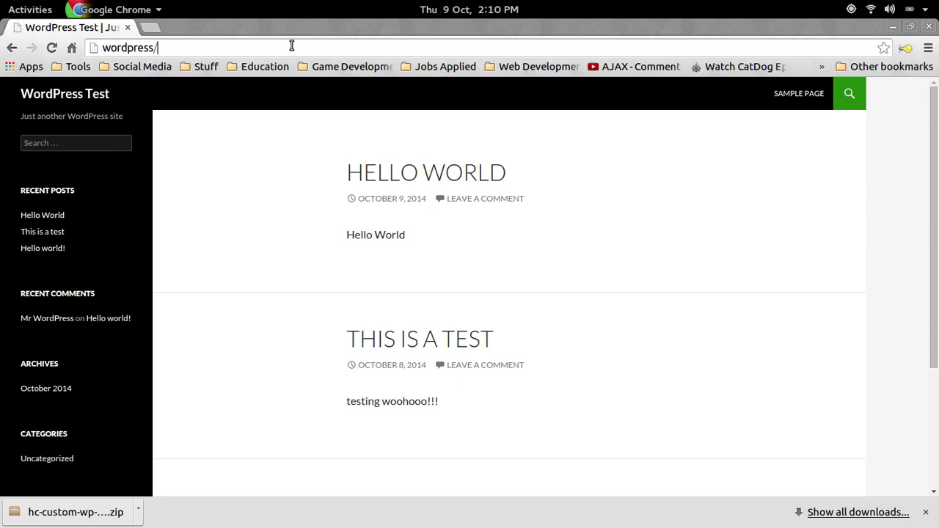
type("the-")
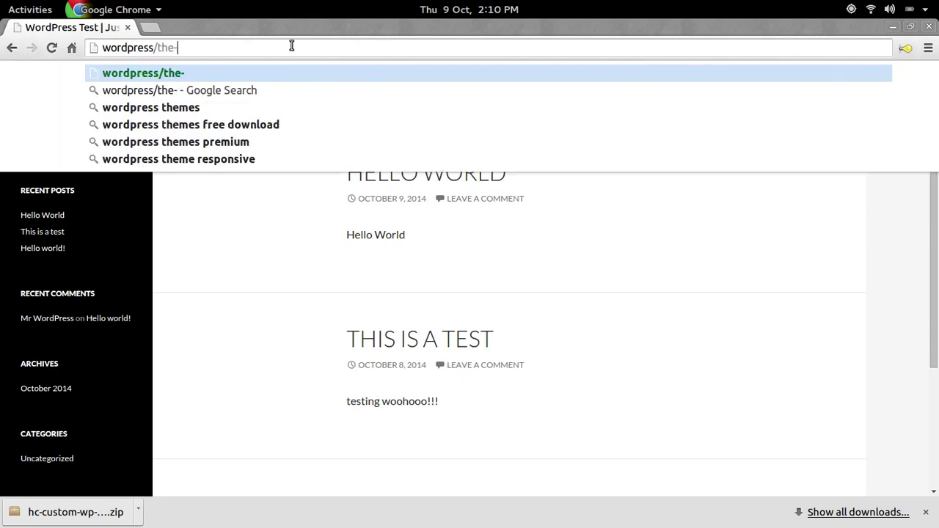
type("board")
key("Return")
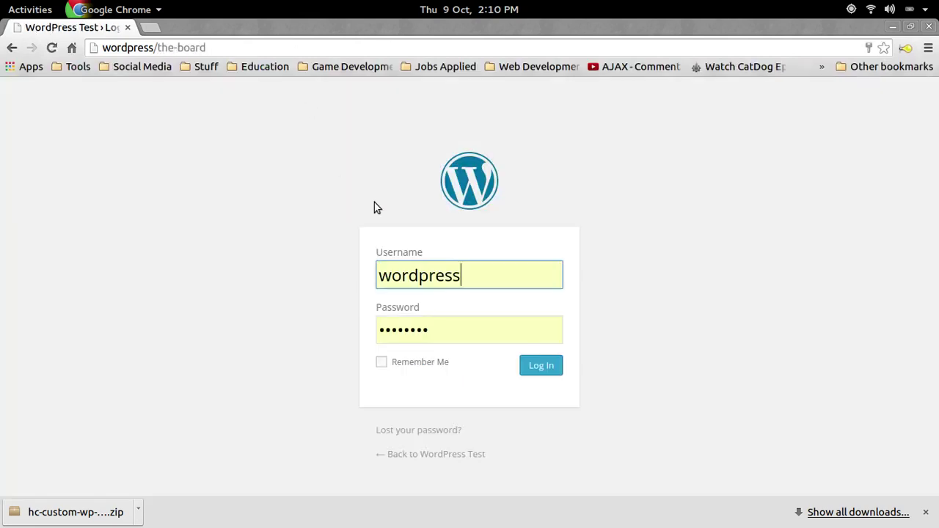
left_click(369, 276)
key("ctrl+a")
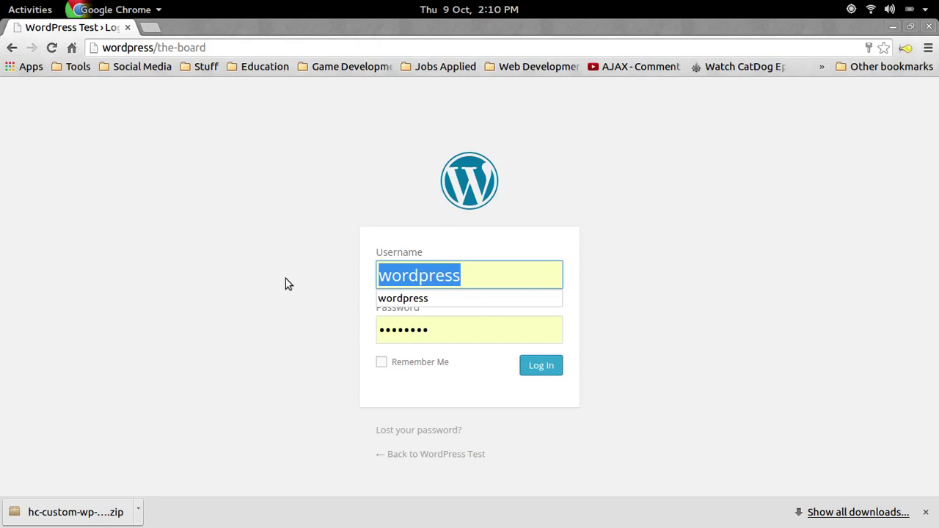
key("ctrl+alt+t")
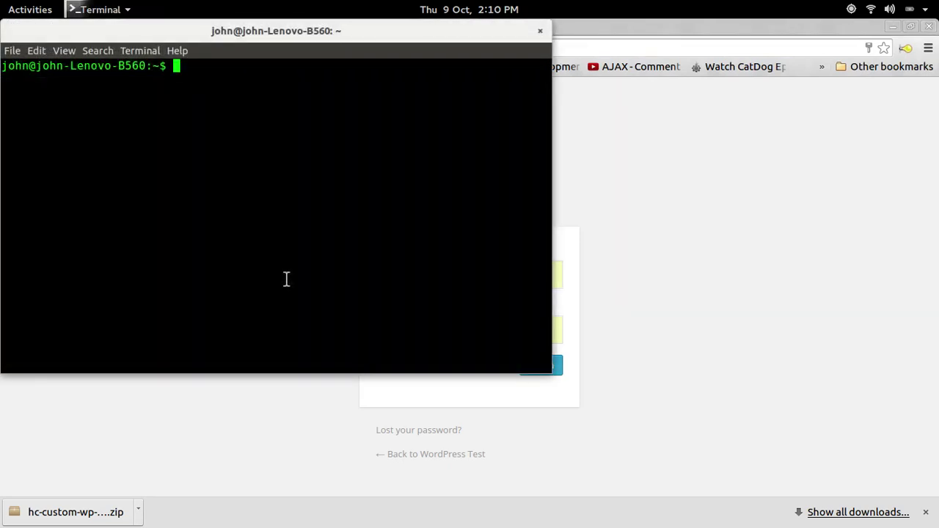
Launch KeePass2 with sudo and unlock the database with its master password.
type("sudo keep")
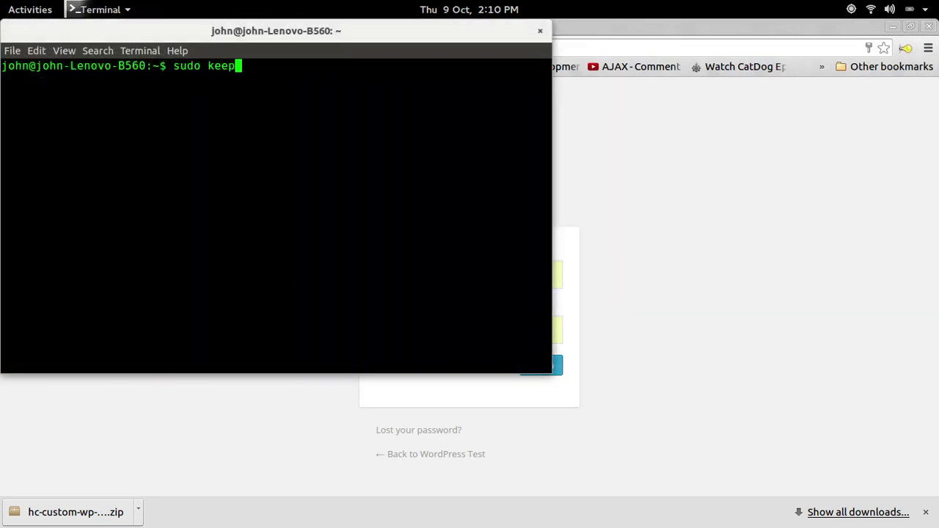
type("ass2")
key("Return")
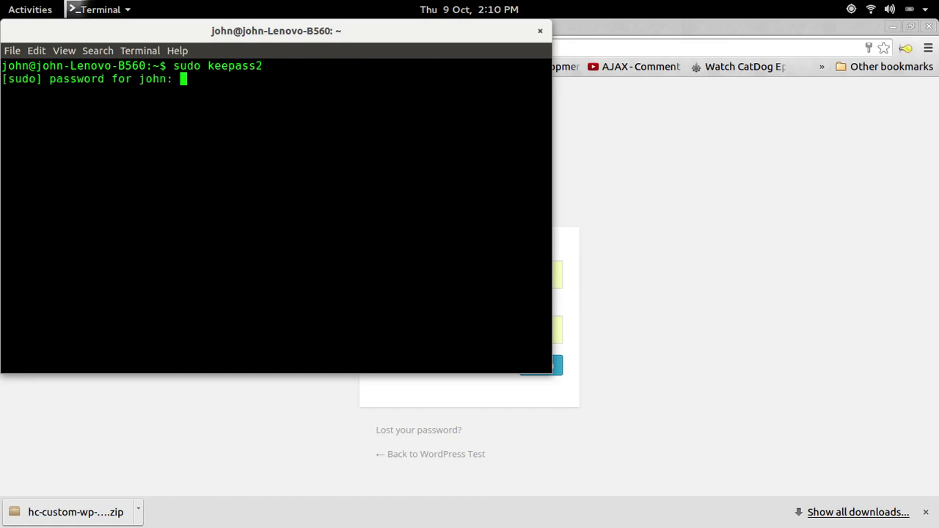
key("Return")
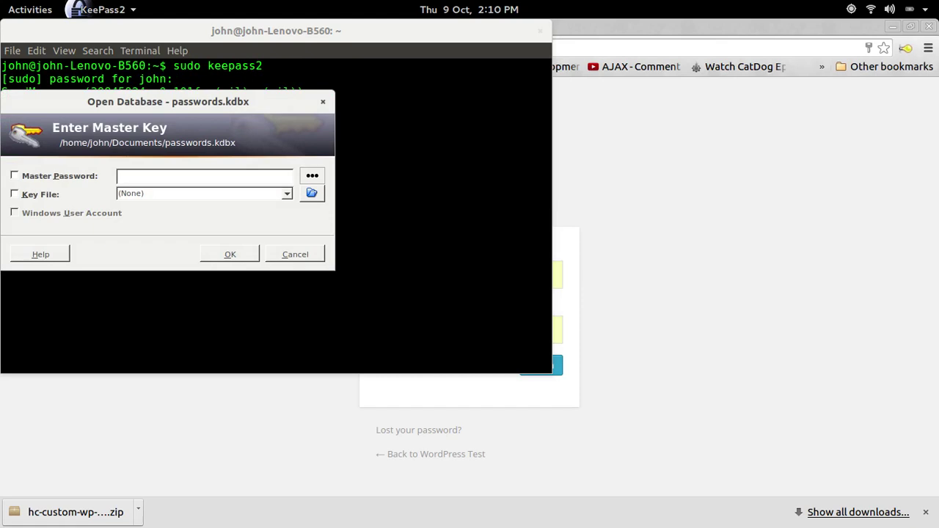
type("***")
key("Return")
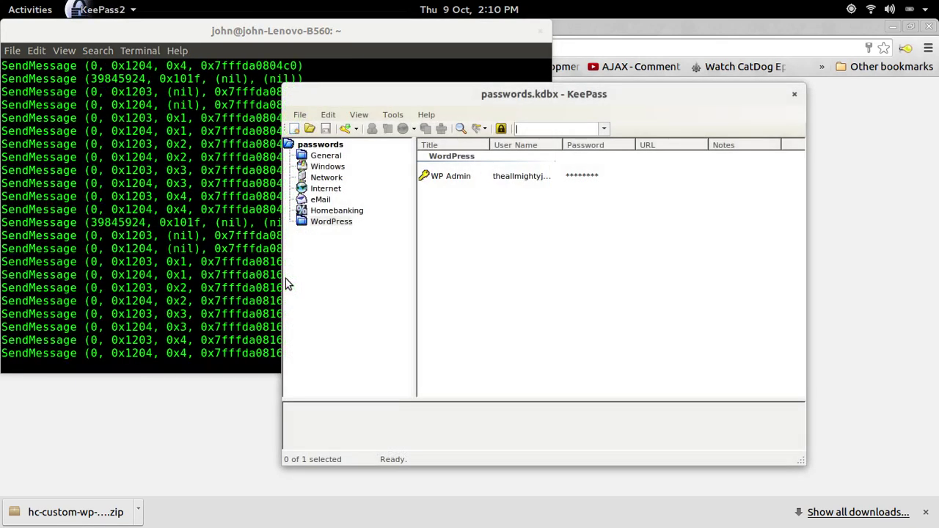
Copy the WP Admin entry's username into the WordPress login username field.
right_click(465, 179)
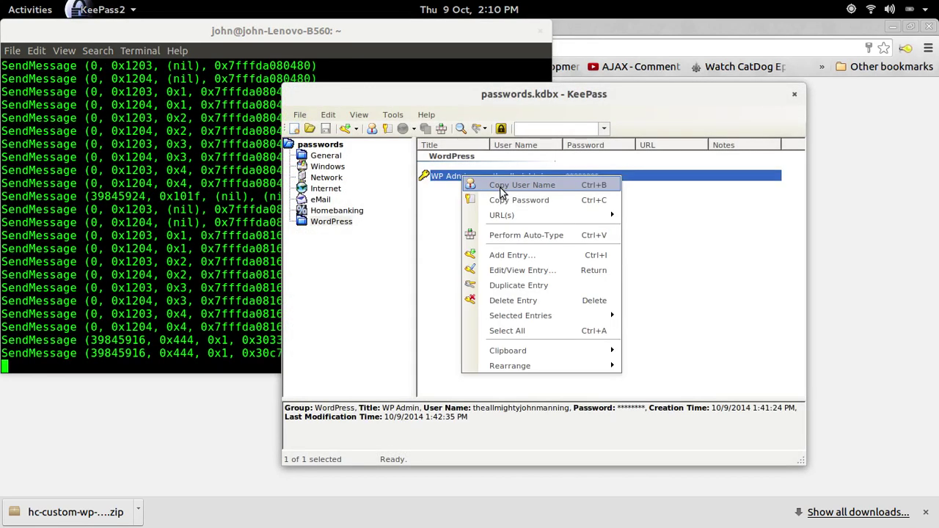
left_click(354, 297)
double_click(484, 287)
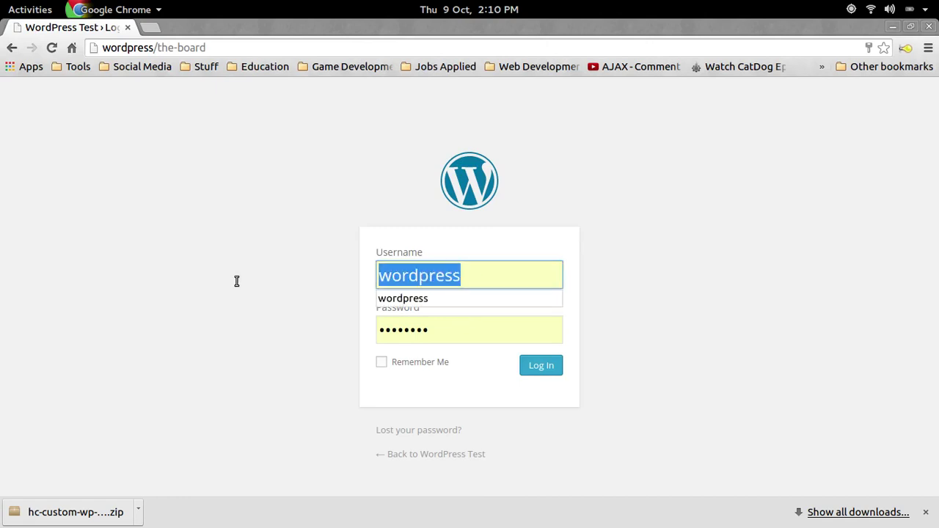
key("ctrl+v")
key("alt+Tab")
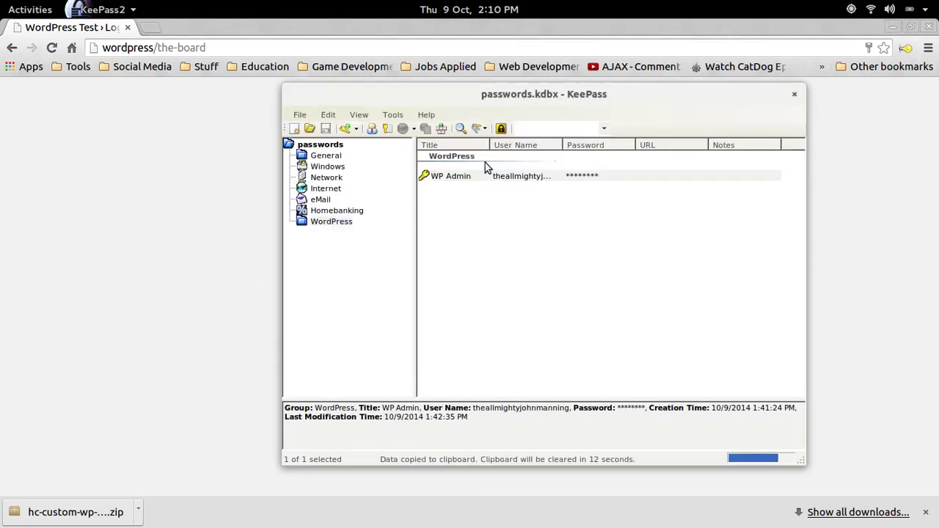
Paste the WP Admin entry's password into the login, sign in, and decline browser password saving.
right_click(476, 177)
left_click(486, 198)
key("alt+Tab")
left_click(451, 334)
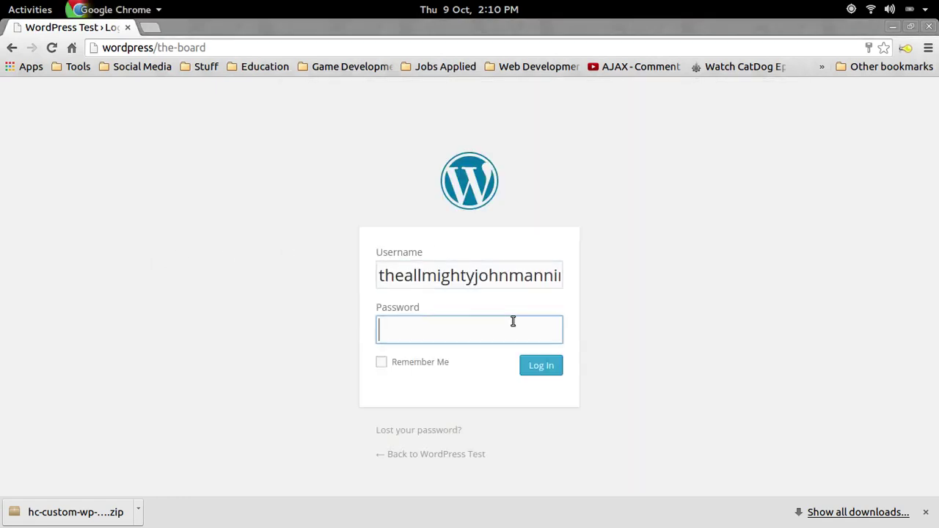
key("ctrl+v")
left_click(534, 365)
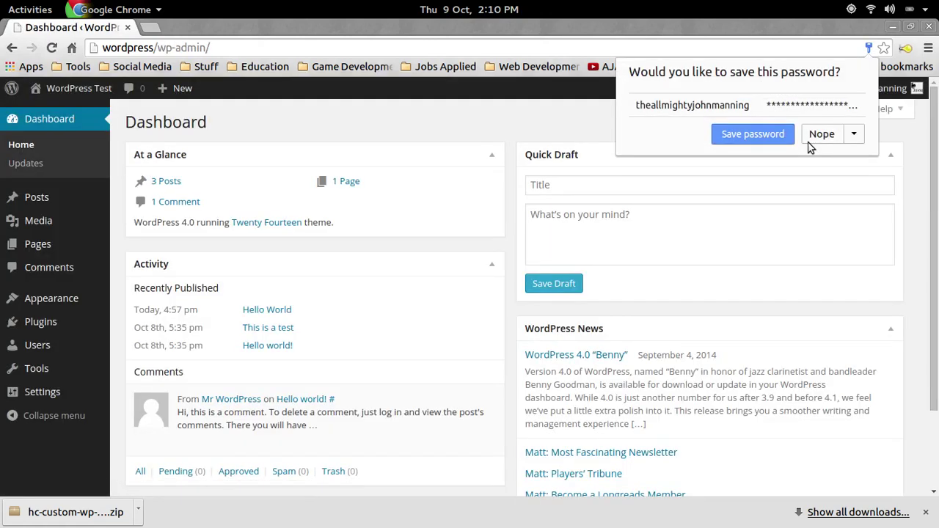
left_click(811, 144)
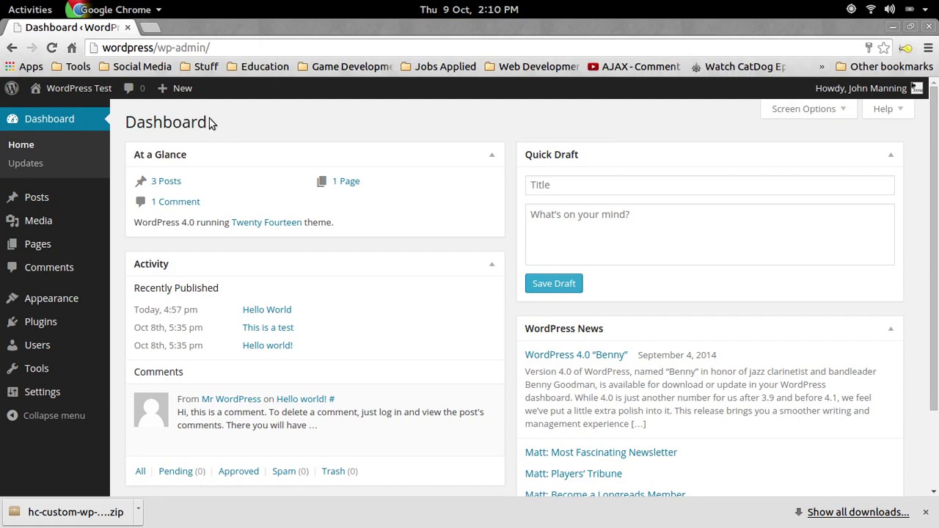
Select and then deselect the Dashboard heading text on the admin Dashboard.
left_click_drag(212, 121, 126, 121)
left_click(230, 131)
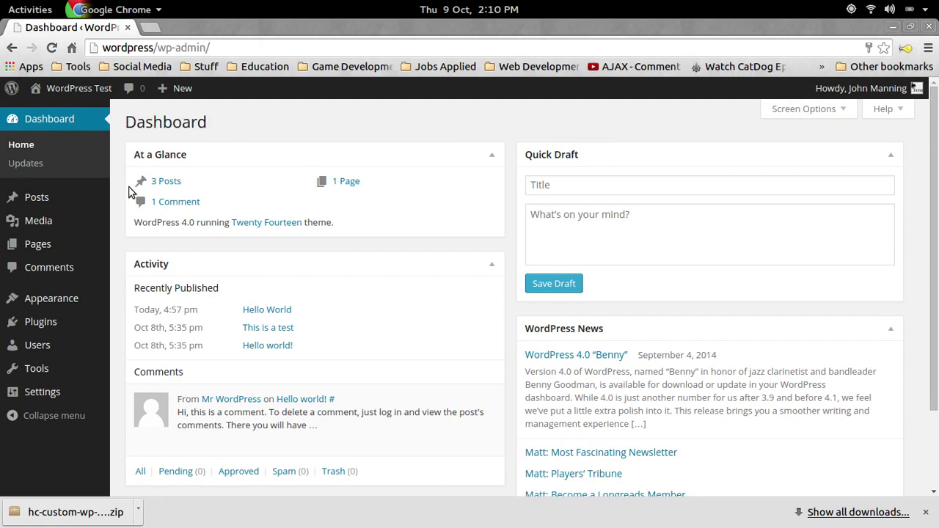